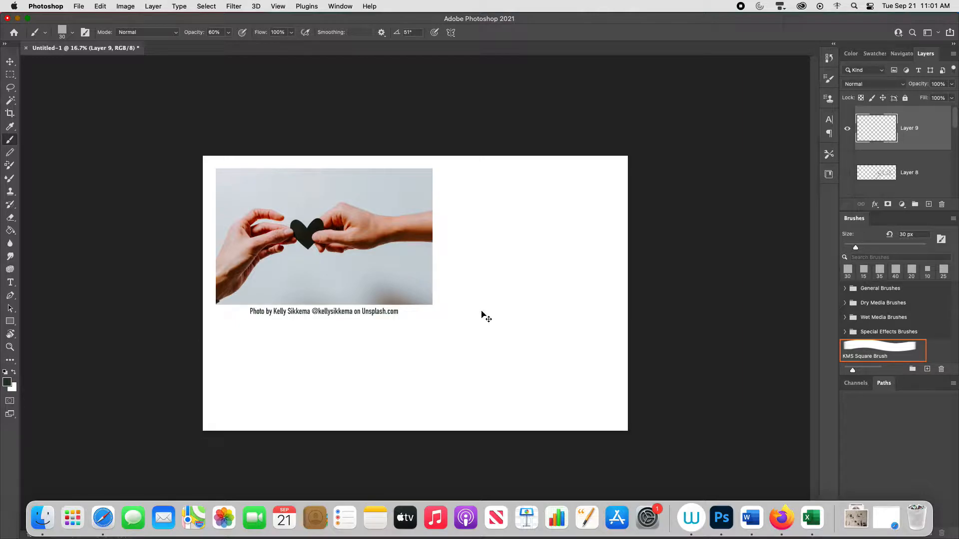
Mark curved guide strokes across the finger joints and knuckles of both hands in the reference photo.
key("super+equal")
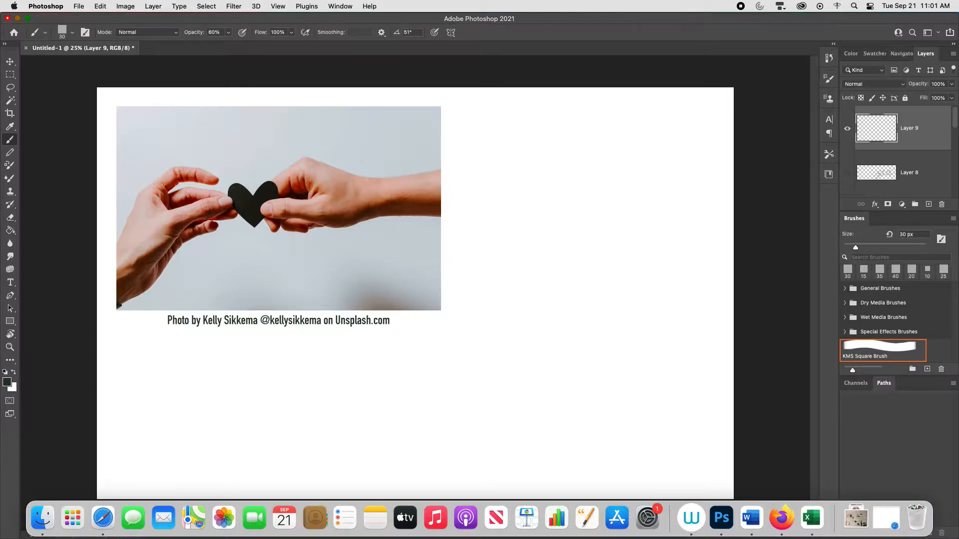
left_click_drag(158, 181, 179, 222)
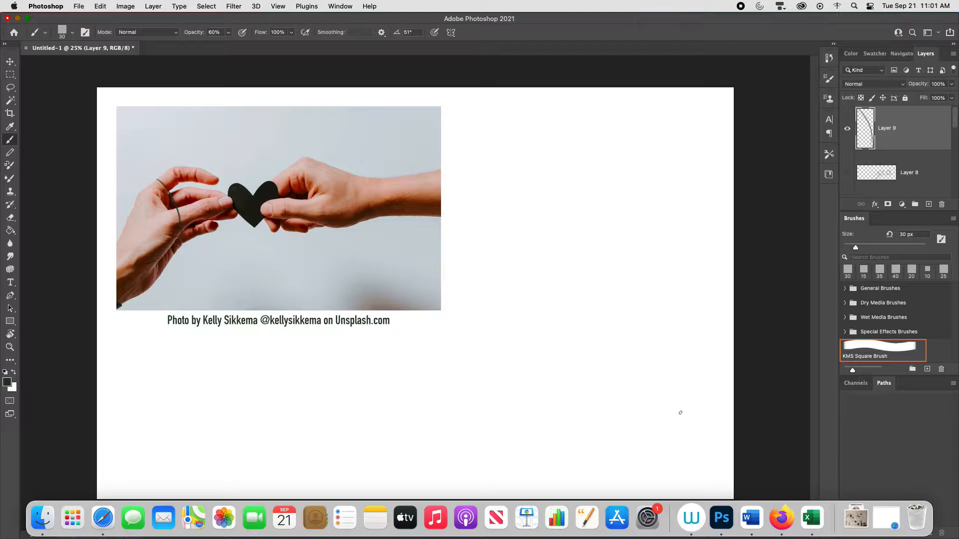
left_click_drag(308, 156, 306, 184)
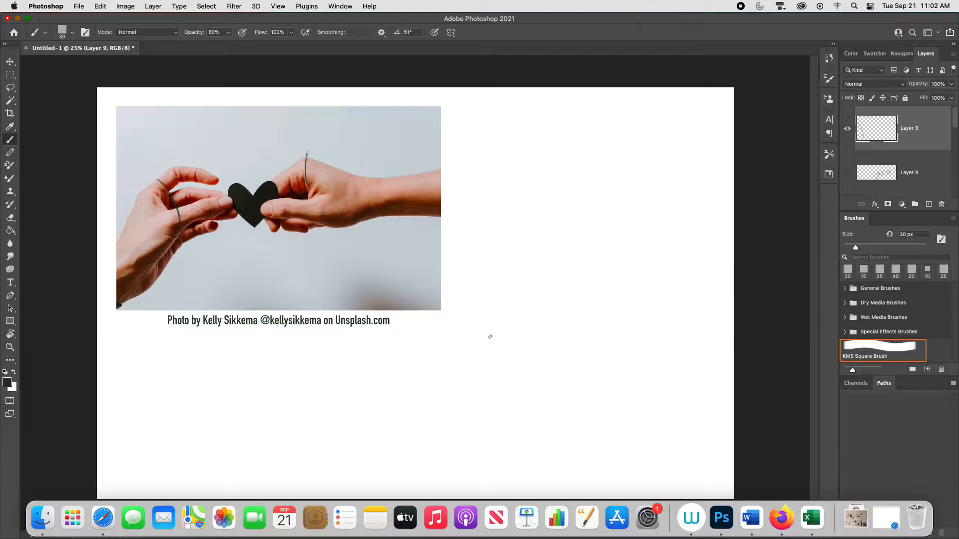
Sketch the palm block's two slanted sides and curved knuckle edge in the blank area beside the photo.
left_click_drag(490, 312, 440, 388)
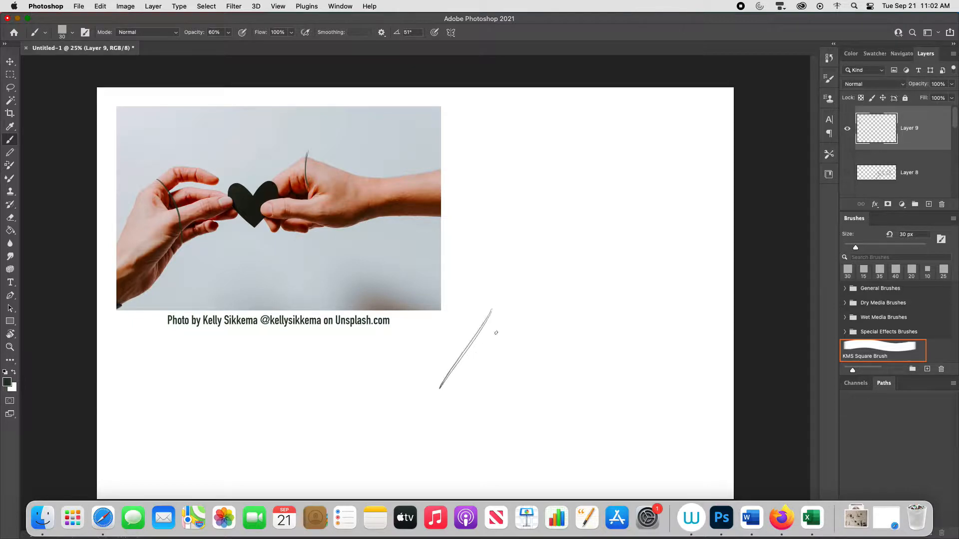
left_click_drag(488, 304, 551, 380)
key("super+z")
key("super+z")
mouse_move(493, 306)
left_mouse_down()
mouse_move(529, 356)
mouse_move(523, 325)
mouse_move(550, 382)
mouse_move(545, 365)
mouse_move(484, 428)
left_mouse_up()
left_click_drag(552, 365, 482, 428)
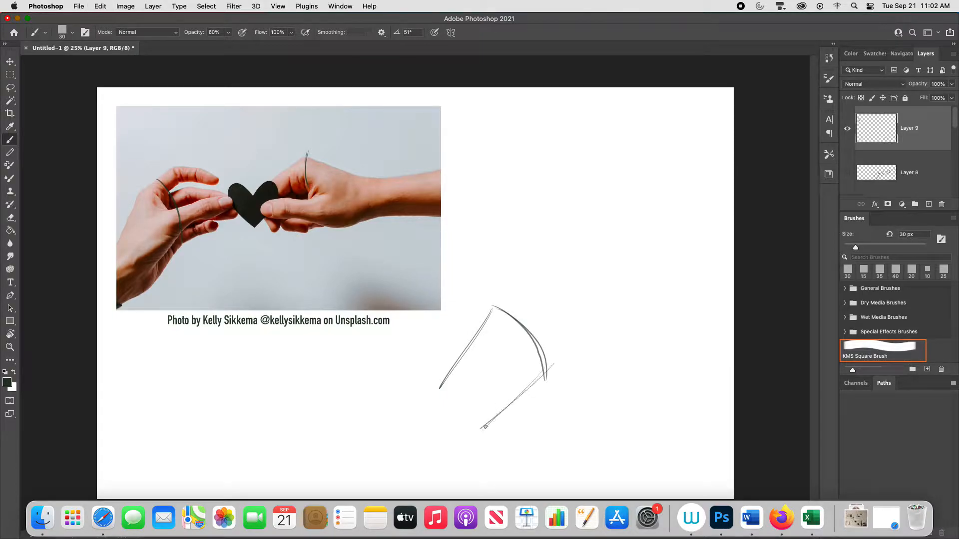
Close the palm block with a curved wrist edge and add an inner line separating its narrow side plane.
mouse_move(489, 308)
left_mouse_down()
mouse_move(437, 394)
mouse_move(481, 425)
left_mouse_up()
left_click_drag(438, 395, 482, 424)
left_click_drag(496, 305, 537, 372)
left_click_drag(472, 423, 538, 348)
left_click_drag(540, 344, 470, 425)
left_click_drag(536, 351, 470, 424)
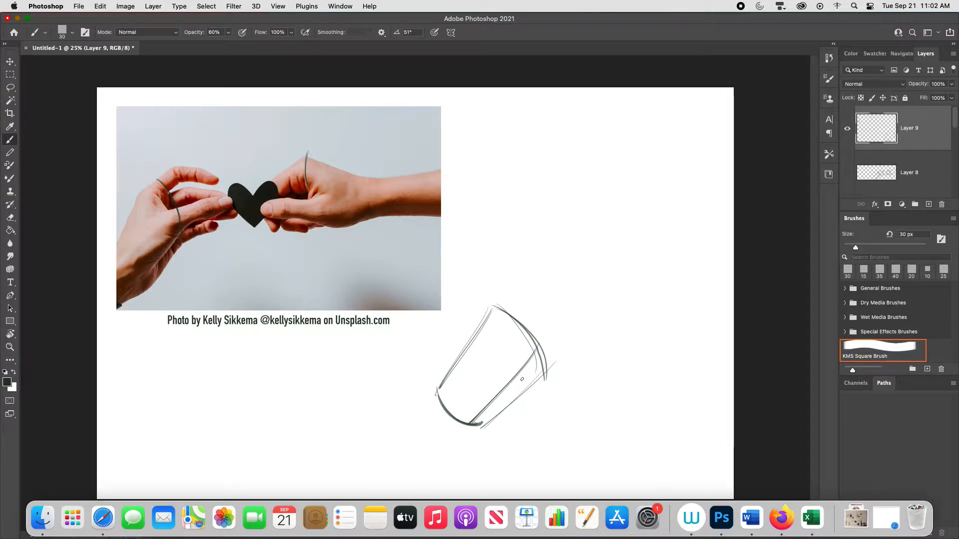
Sketch a tapered, box-like finger section extending outward from the knuckle edge of the palm.
mouse_move(520, 339)
left_mouse_down()
mouse_move(530, 356)
mouse_move(522, 336)
mouse_move(529, 354)
mouse_move(562, 322)
left_mouse_up()
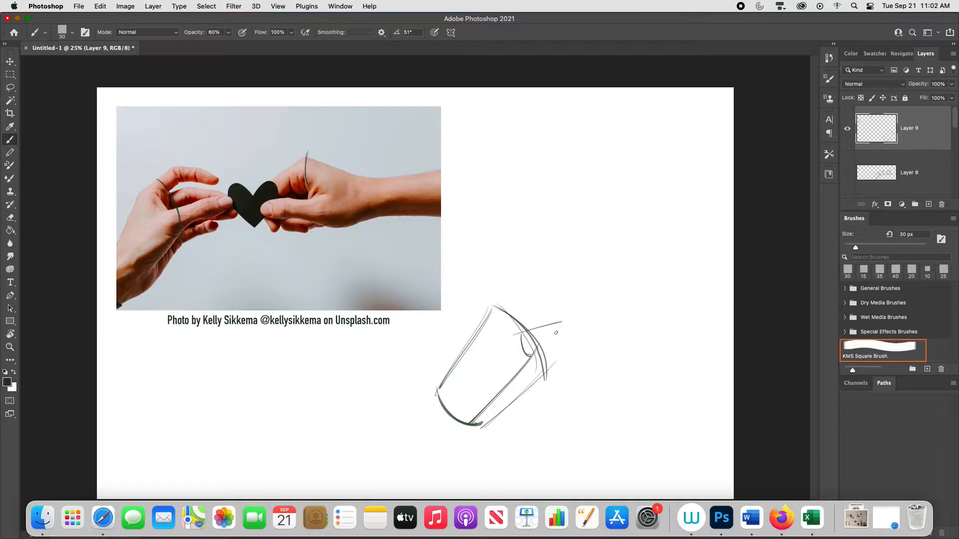
mouse_move(551, 327)
left_mouse_down()
mouse_move(595, 310)
mouse_move(596, 327)
left_mouse_up()
mouse_move(537, 355)
left_mouse_down()
mouse_move(595, 325)
mouse_move(589, 330)
left_mouse_up()
left_click_drag(518, 335, 592, 310)
mouse_move(594, 311)
left_mouse_down()
mouse_move(597, 329)
mouse_move(523, 357)
left_mouse_up()
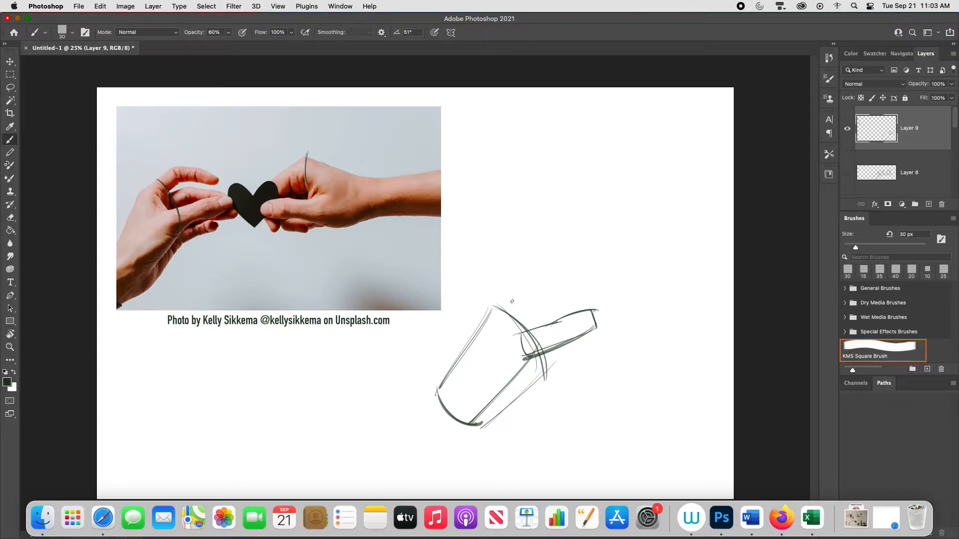
Sketch the raised upper finger as bent segments with a curved knuckle, joint lines and a tapered fingertip.
mouse_move(508, 293)
left_mouse_down()
mouse_move(525, 326)
mouse_move(504, 294)
mouse_move(483, 317)
mouse_move(514, 294)
mouse_move(526, 328)
left_mouse_up()
left_click_drag(494, 304, 533, 268)
mouse_move(511, 320)
left_mouse_down()
mouse_move(540, 280)
mouse_move(543, 287)
mouse_move(577, 261)
left_mouse_up()
mouse_move(538, 265)
left_mouse_down()
mouse_move(578, 261)
mouse_move(601, 281)
mouse_move(594, 288)
mouse_move(569, 275)
left_mouse_up()
mouse_move(570, 281)
left_mouse_down()
mouse_move(594, 287)
mouse_move(568, 281)
left_mouse_up()
mouse_move(543, 285)
left_mouse_down()
mouse_move(573, 281)
mouse_move(544, 286)
mouse_move(518, 314)
left_mouse_up()
key("super+z")
mouse_move(537, 268)
left_mouse_down()
mouse_move(542, 289)
mouse_move(572, 284)
left_mouse_up()
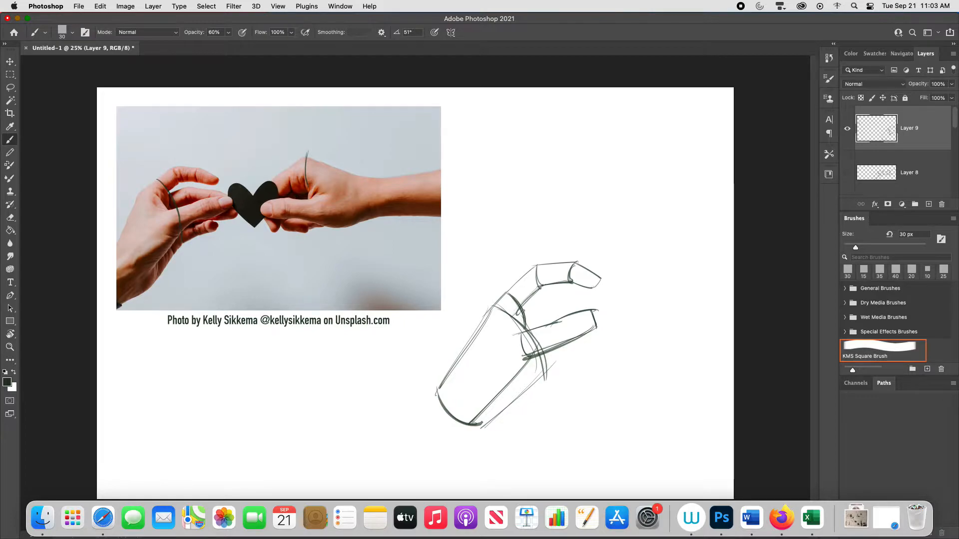
Sketch the middle finger behind the extended finger section, and add that section's rounded fingertip and lower contour.
mouse_move(524, 311)
left_mouse_down()
mouse_move(553, 297)
mouse_move(559, 314)
mouse_move(535, 330)
left_mouse_up()
mouse_move(551, 297)
left_mouse_down()
mouse_move(594, 297)
mouse_move(570, 315)
mouse_move(614, 307)
mouse_move(608, 319)
left_mouse_up()
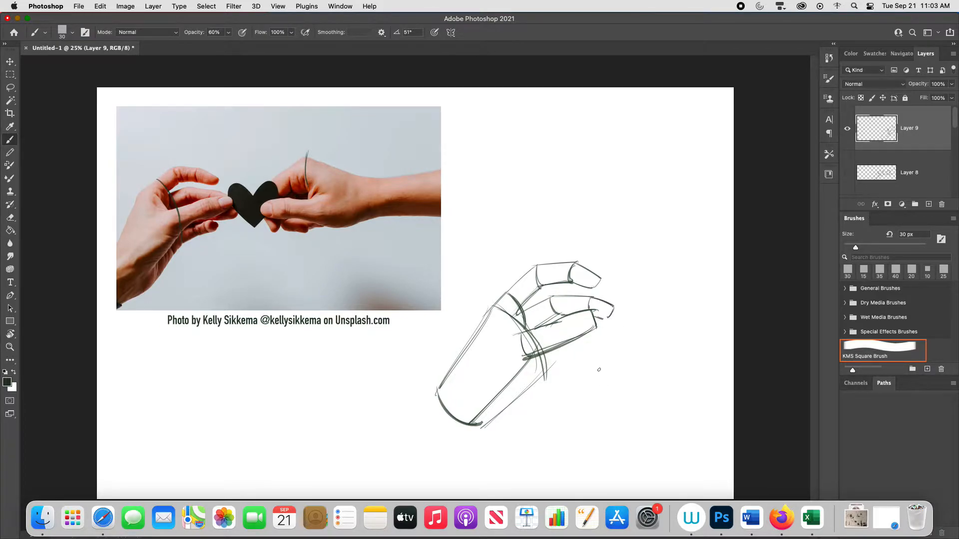
left_click_drag(614, 306, 606, 321)
key("super+z")
key("super+z")
left_click_drag(543, 298, 577, 296)
mouse_move(609, 323)
left_mouse_down()
mouse_move(609, 336)
mouse_move(555, 348)
mouse_move(609, 319)
mouse_move(612, 333)
mouse_move(547, 350)
left_mouse_up()
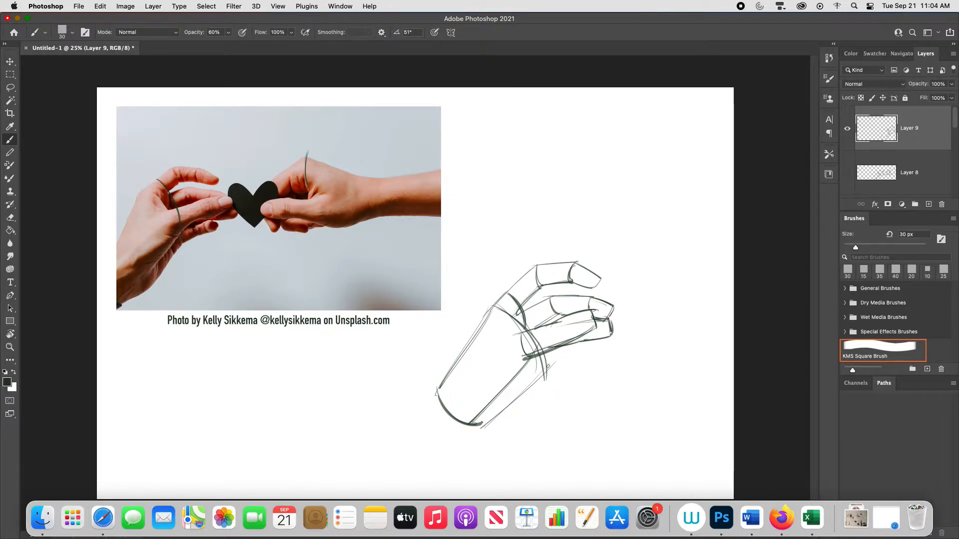
Sketch the lowest digit below the other fingers, with a joint line and a rounded tip.
mouse_move(536, 381)
left_mouse_down()
mouse_move(567, 363)
mouse_move(565, 349)
left_mouse_up()
mouse_move(565, 349)
left_mouse_down()
mouse_move(566, 365)
mouse_move(595, 342)
mouse_move(597, 358)
left_mouse_up()
mouse_move(597, 357)
left_mouse_down()
mouse_move(581, 362)
mouse_move(591, 363)
left_mouse_up()
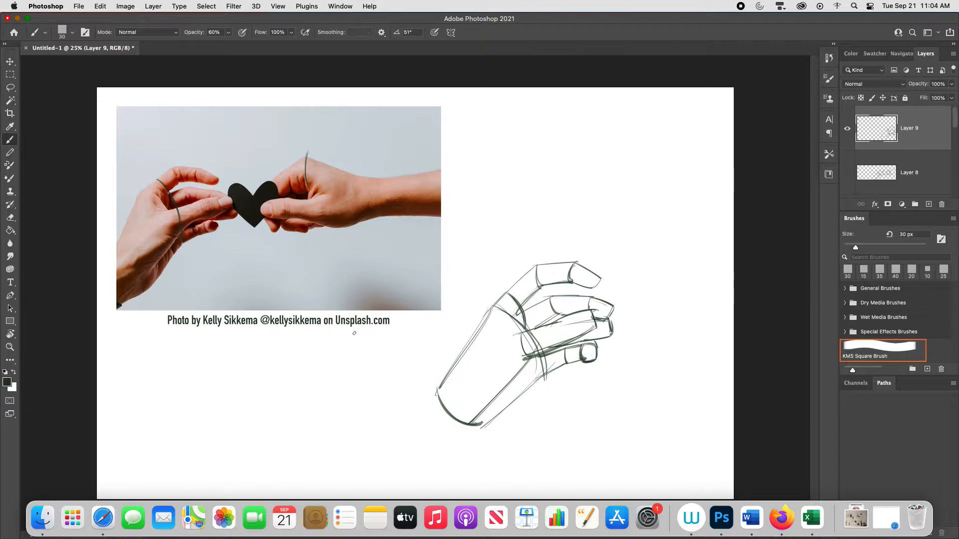
Reinforce the lowest digit's underside and the palm's side-plane edges down to the wrist with darker strokes.
left_click_drag(582, 361, 469, 419)
mouse_move(526, 363)
left_mouse_down()
mouse_move(479, 409)
mouse_move(490, 423)
mouse_move(478, 428)
left_mouse_up()
left_click_drag(543, 375, 496, 413)
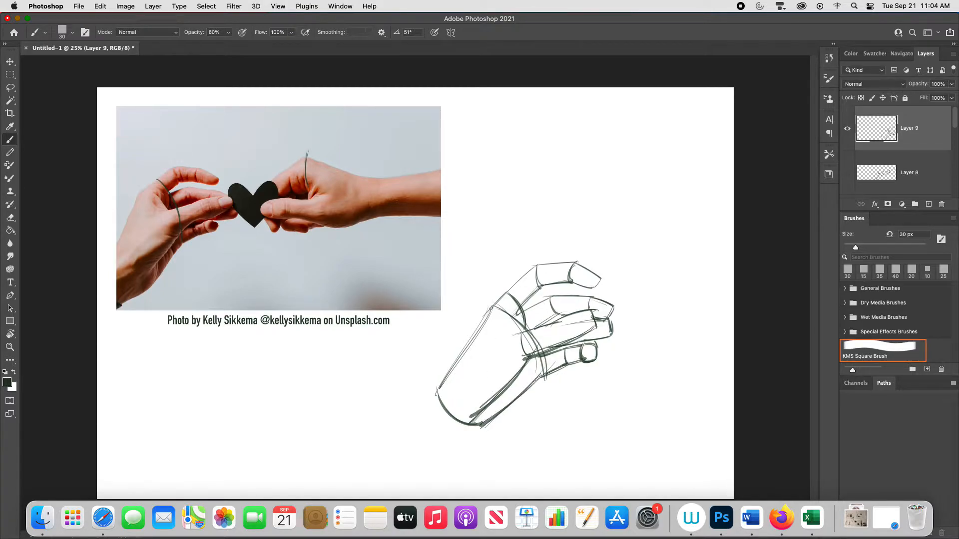